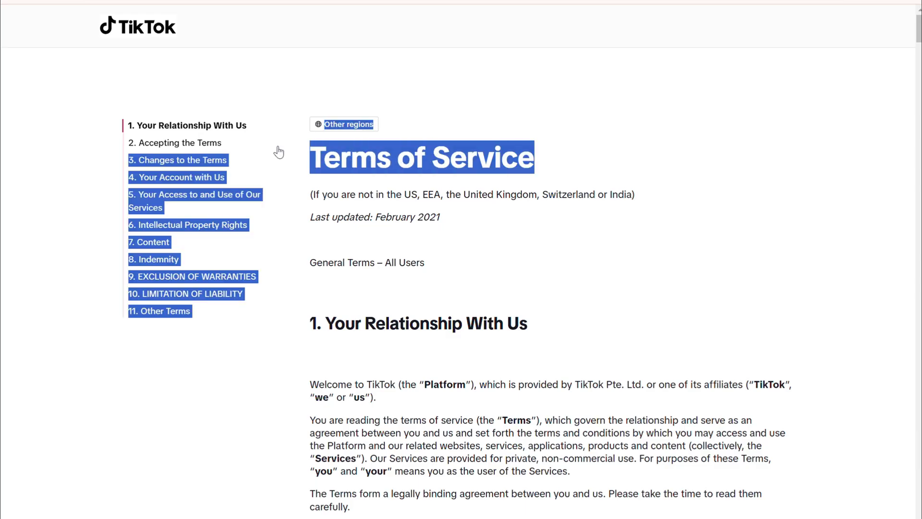
Step: Jump to section 7, Content, of TikTok's Terms of Service and clear the text selection
click(152, 242)
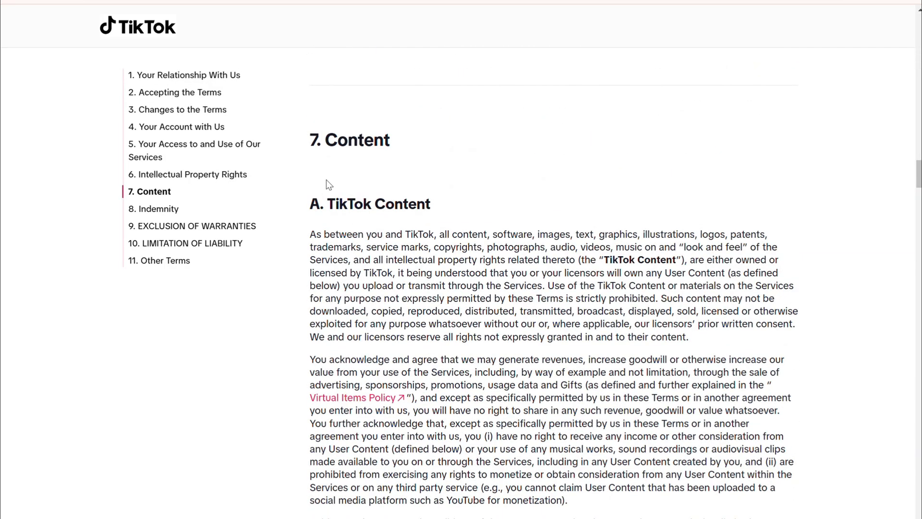
drag(317, 140, 663, 273)
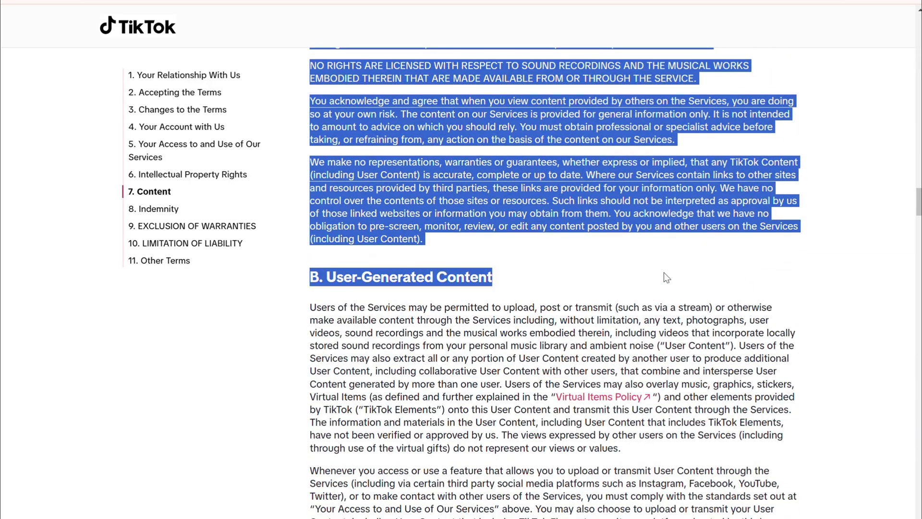
click(664, 272)
scroll(663, 272, down, 5)
scroll(663, 272, down, 5)
scroll(663, 272, down, 5)
scroll(663, 273, down, 5)
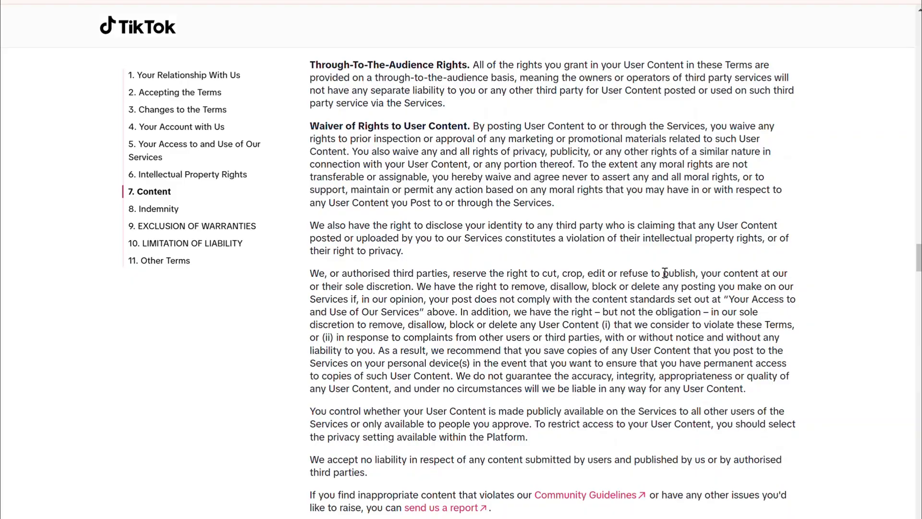
scroll(663, 272, down, 10)
scroll(663, 272, down, 5)
scroll(663, 272, down, 2)
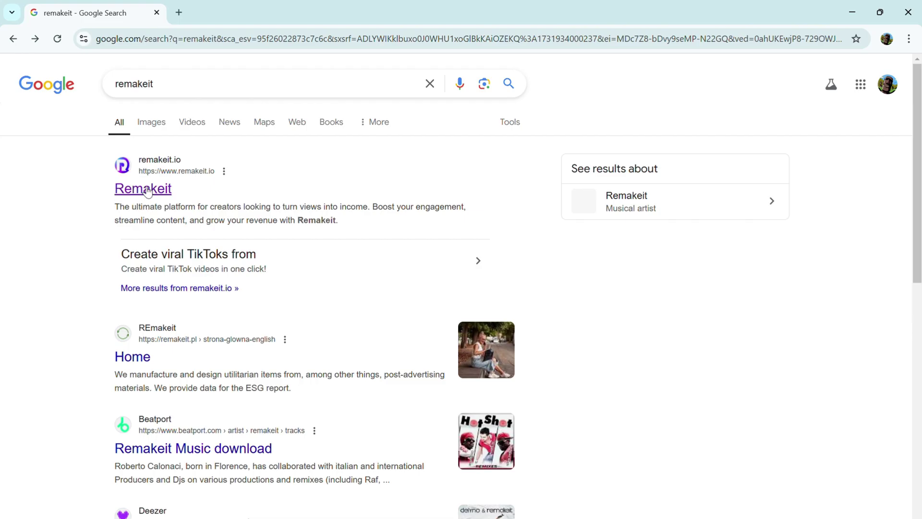
Step: Open the Remakeit site from the Google results and begin creating an account
click(142, 188)
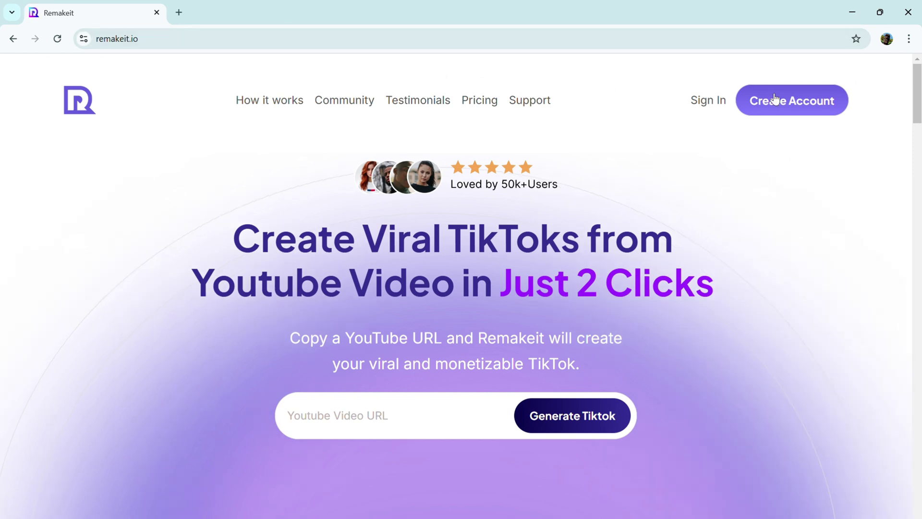
click(776, 99)
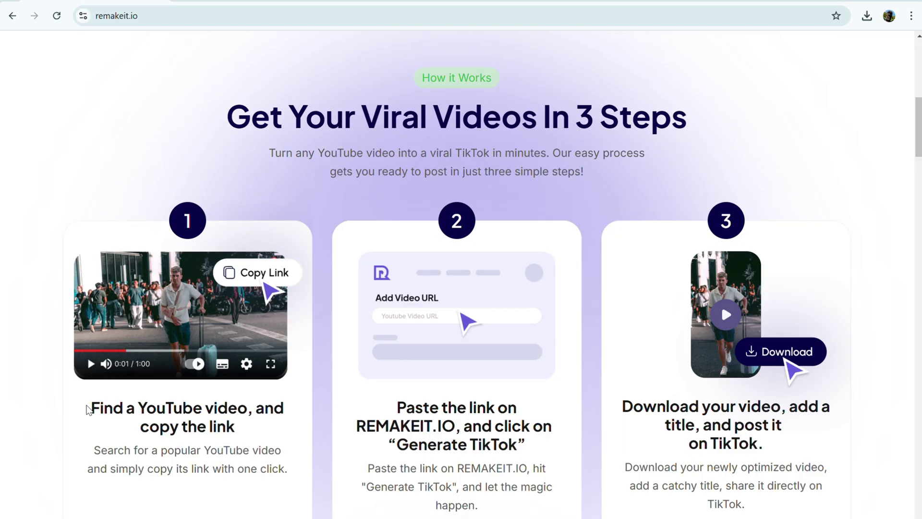
drag(90, 407, 260, 429)
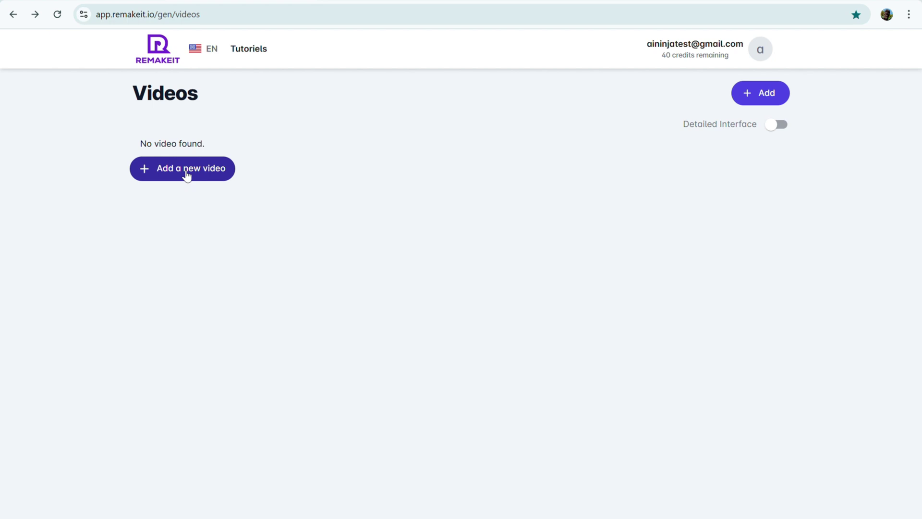
Step: Add a new video from the pasted YouTube link with Eden Avery as the audio track
click(188, 170)
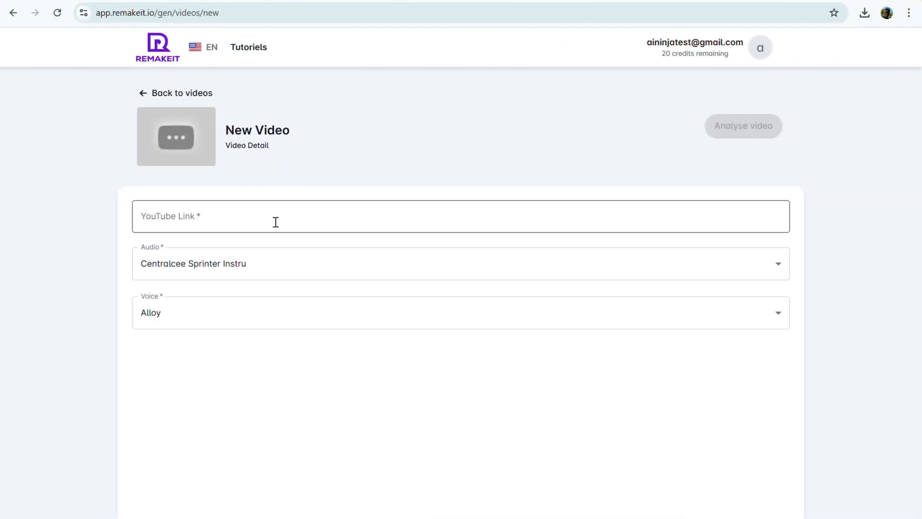
click(187, 217)
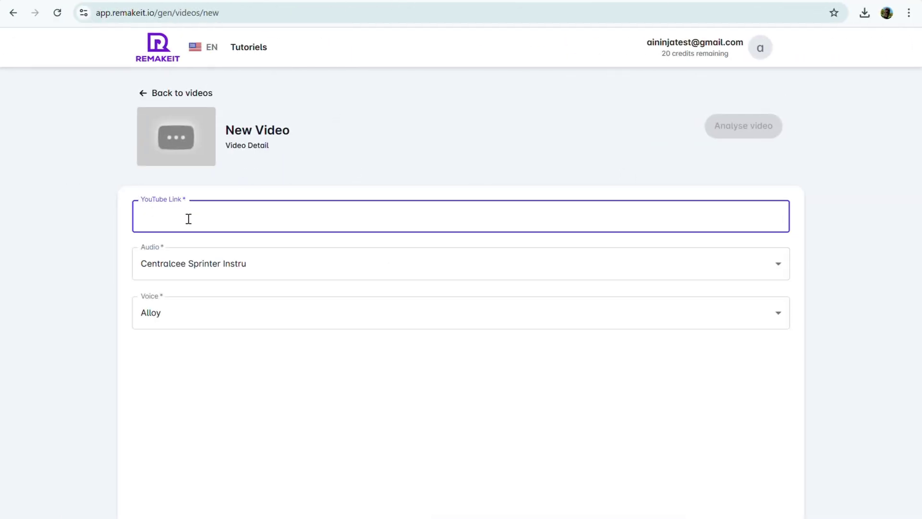
text(https://www.youtube.com/watch?v=Mnws0xna2To)
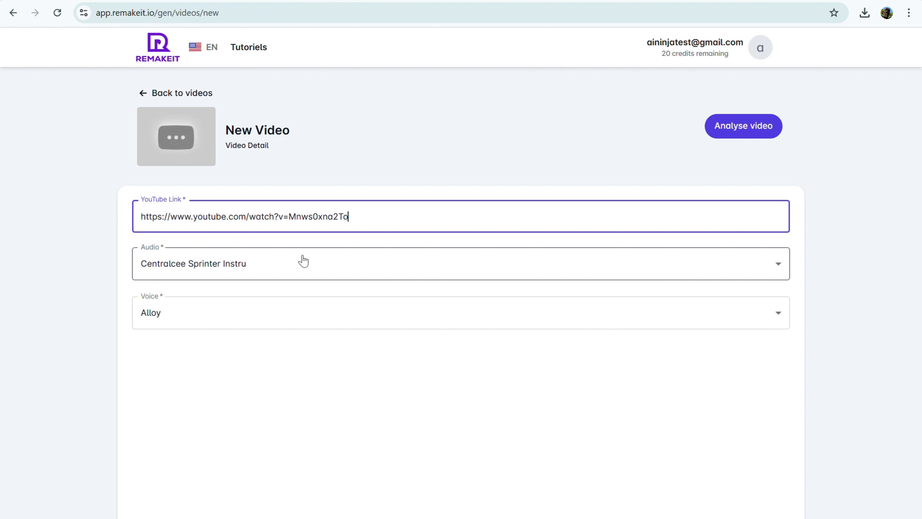
click(313, 267)
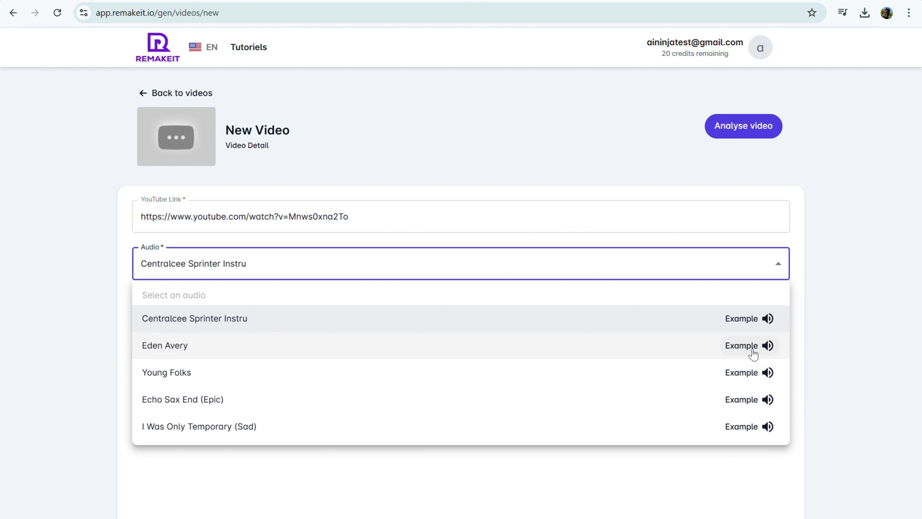
click(709, 346)
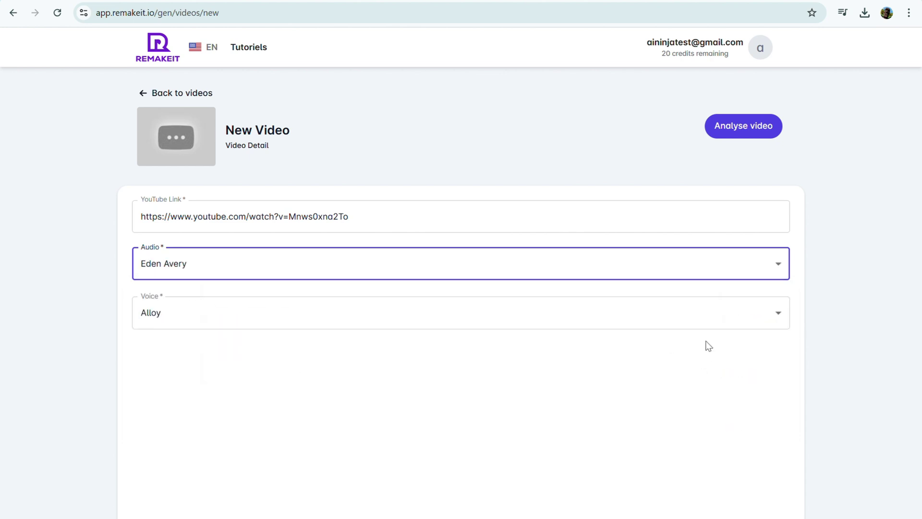
Step: Choose Echo as the narration voice and submit the YouTube video for analysis
click(724, 312)
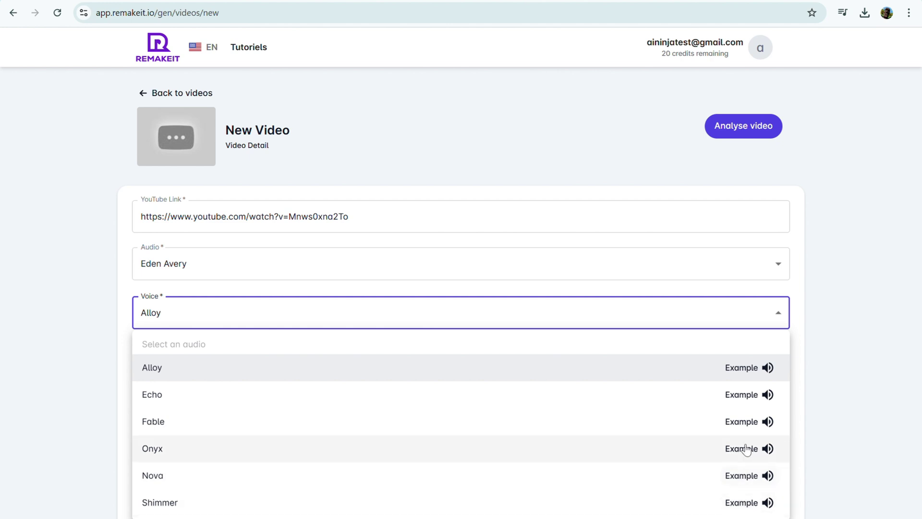
click(710, 399)
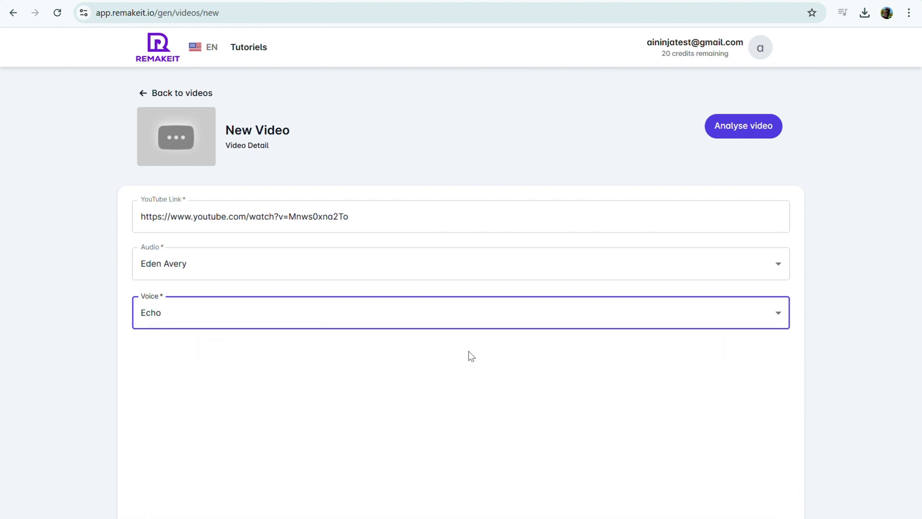
click(754, 120)
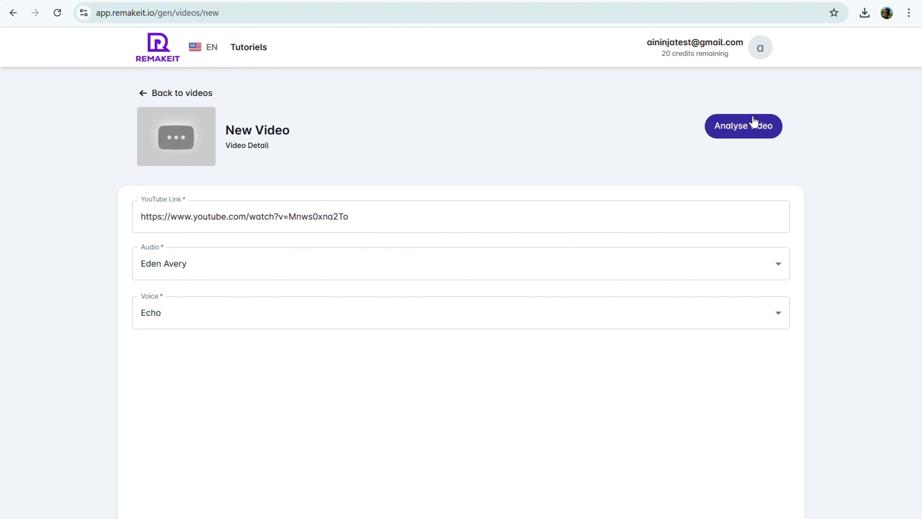
click(754, 121)
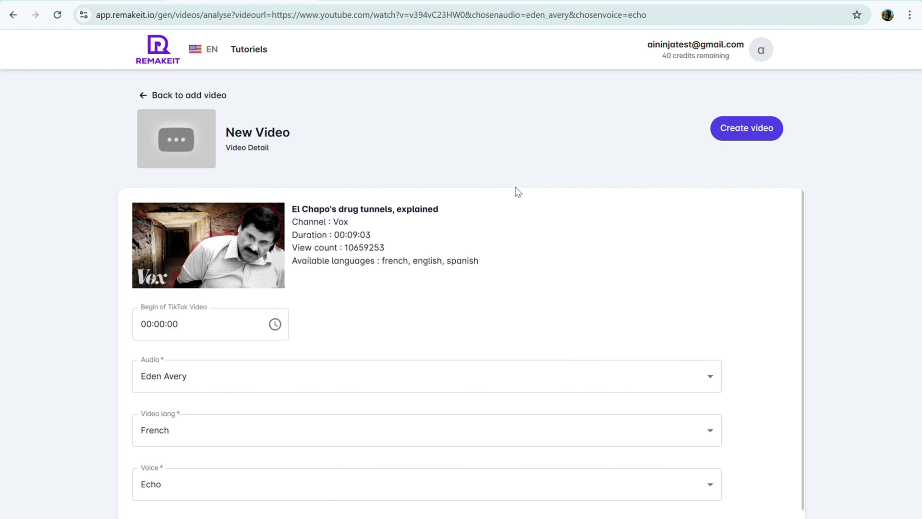
Step: Set the clip to begin at 00:00:30, keeping Eden Avery audio and Echo voice
click(184, 323)
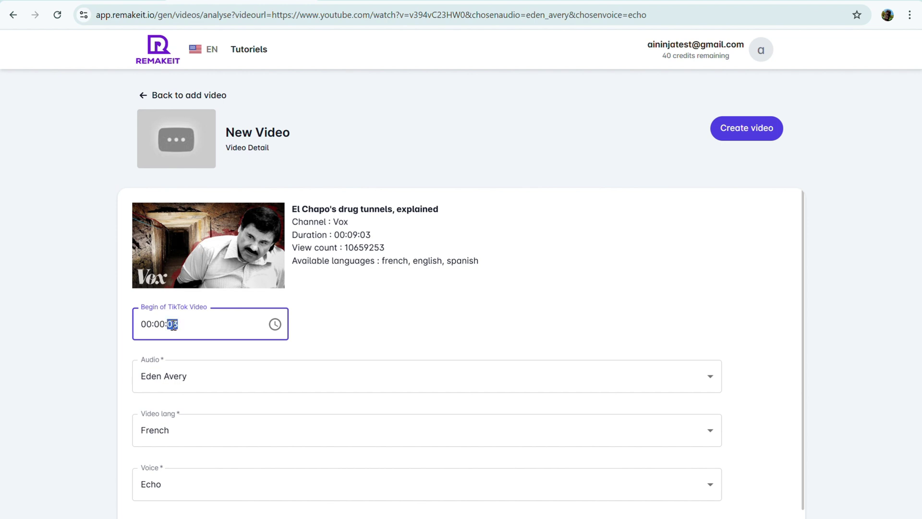
text(3)
click(191, 381)
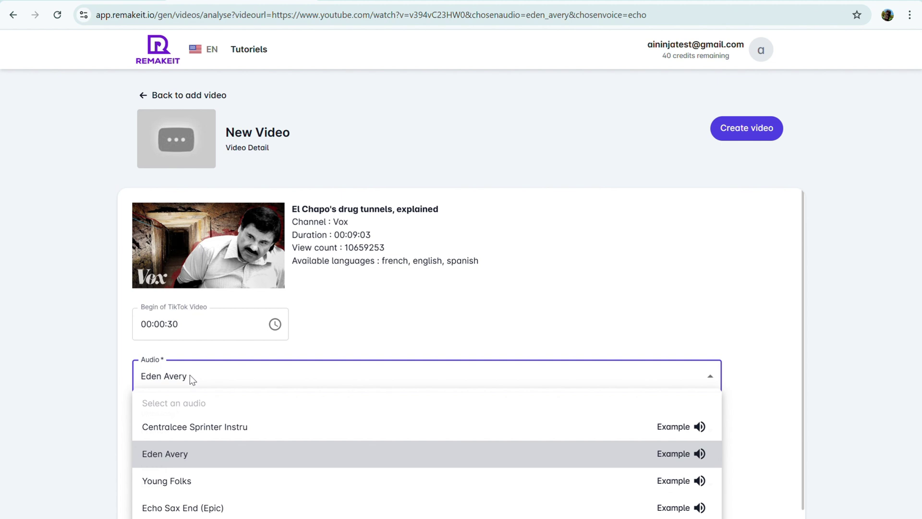
click(437, 303)
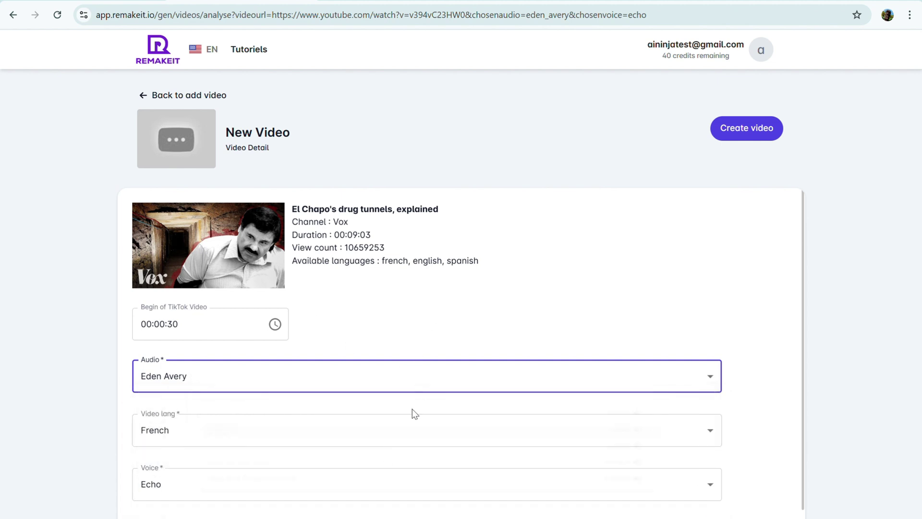
click(348, 477)
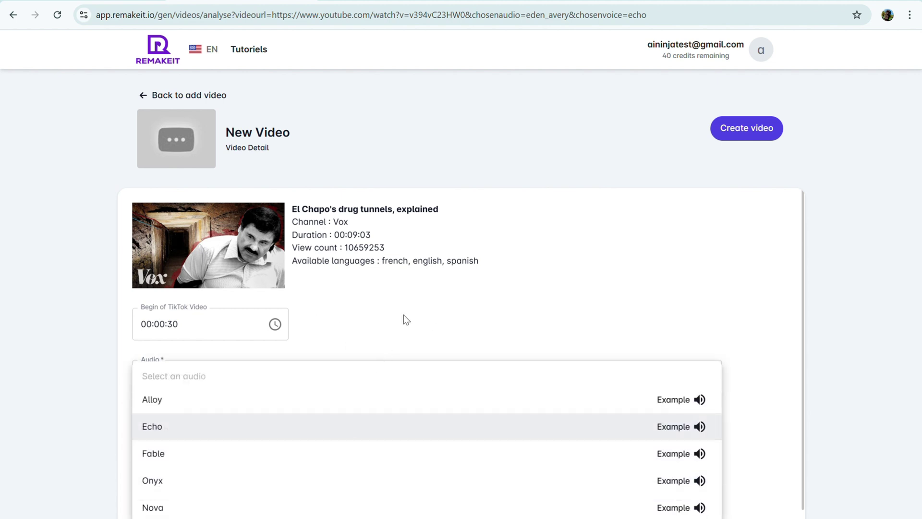
click(401, 372)
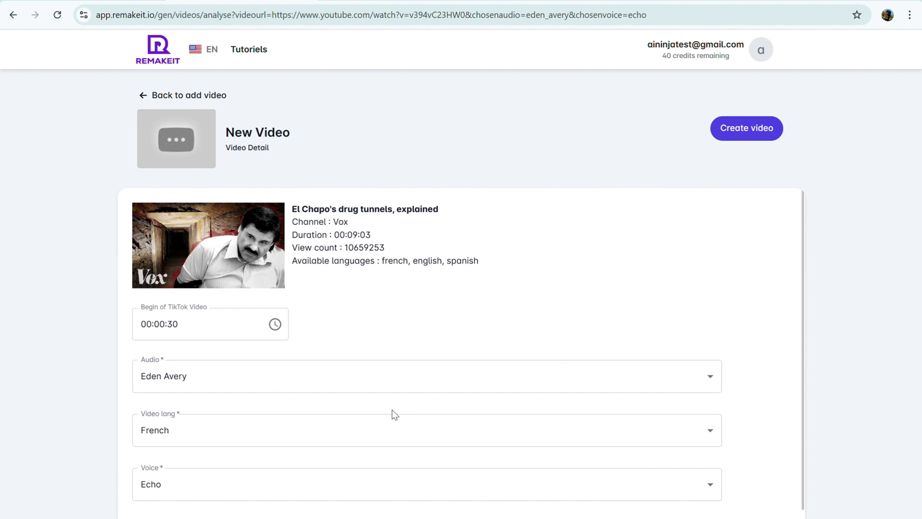
Step: Switch the video language to English and create the El Chapo TikTok
click(401, 422)
click(303, 501)
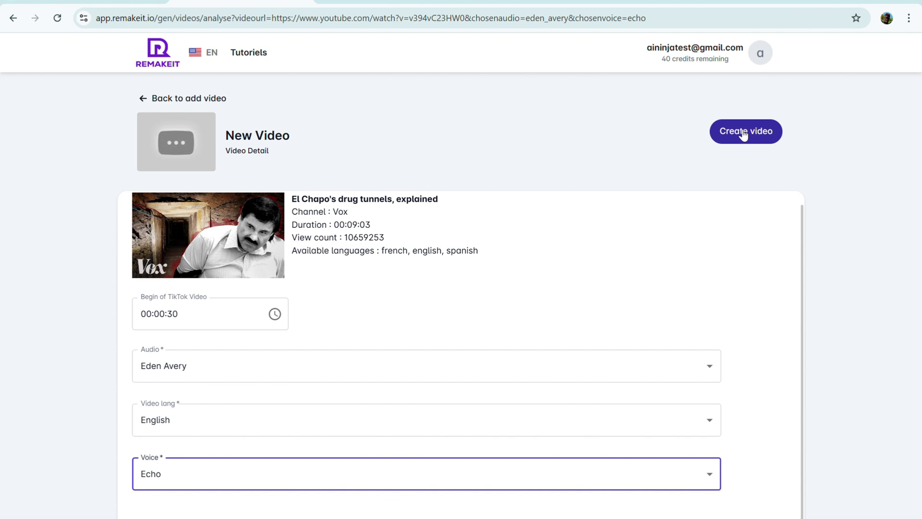
click(746, 130)
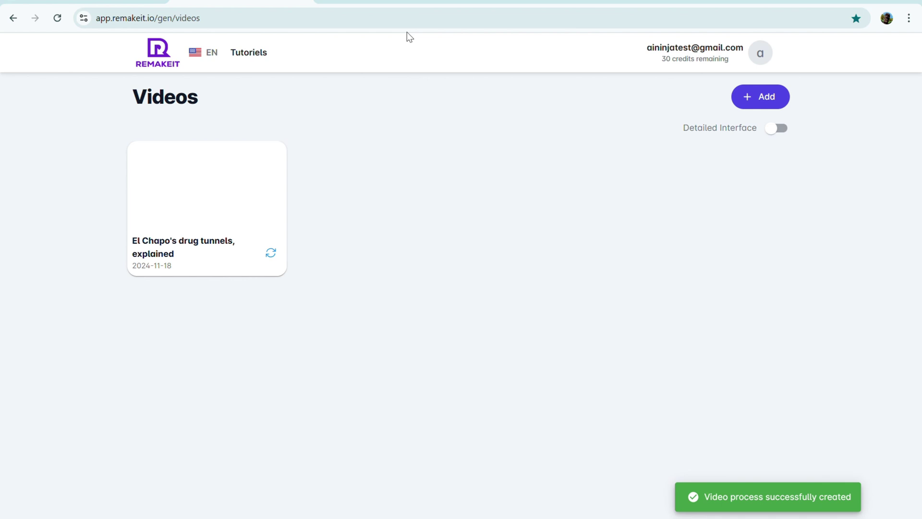
Step: Open the detail page of the English El Chapo drug tunnels video
click(199, 245)
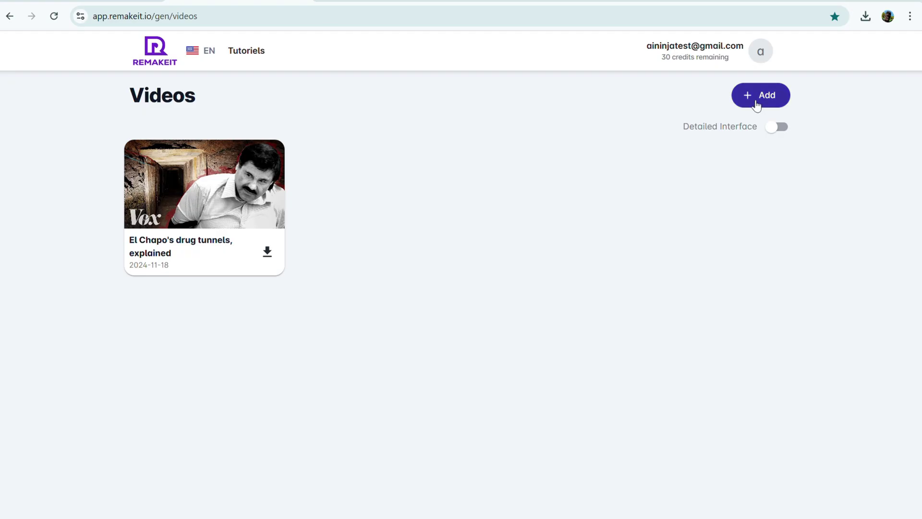
Step: Analyse the World War 2 YouTube link with Eden Avery audio and Alloy voice
click(757, 101)
click(284, 220)
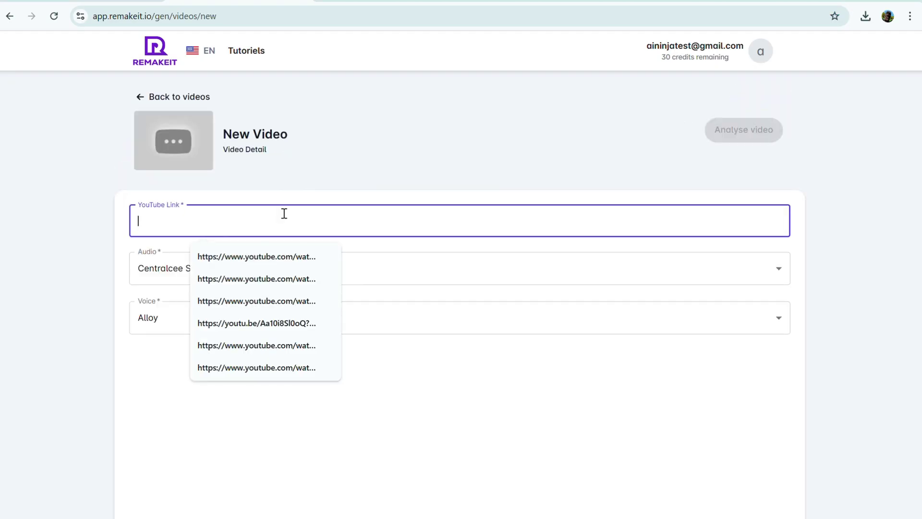
click(256, 257)
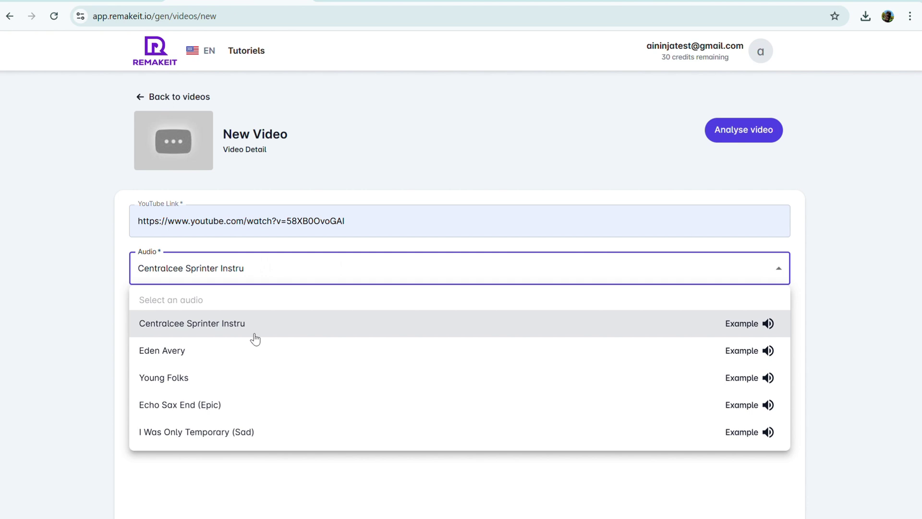
click(250, 351)
click(476, 325)
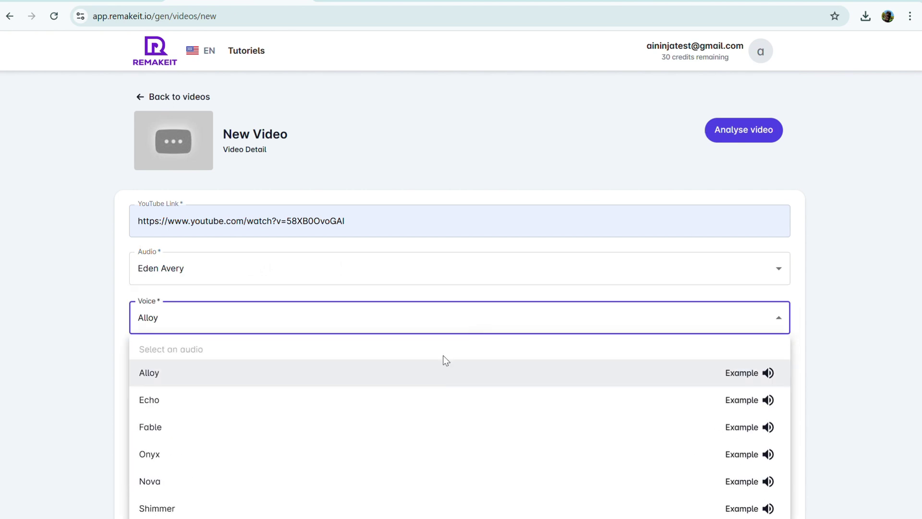
click(444, 371)
click(743, 130)
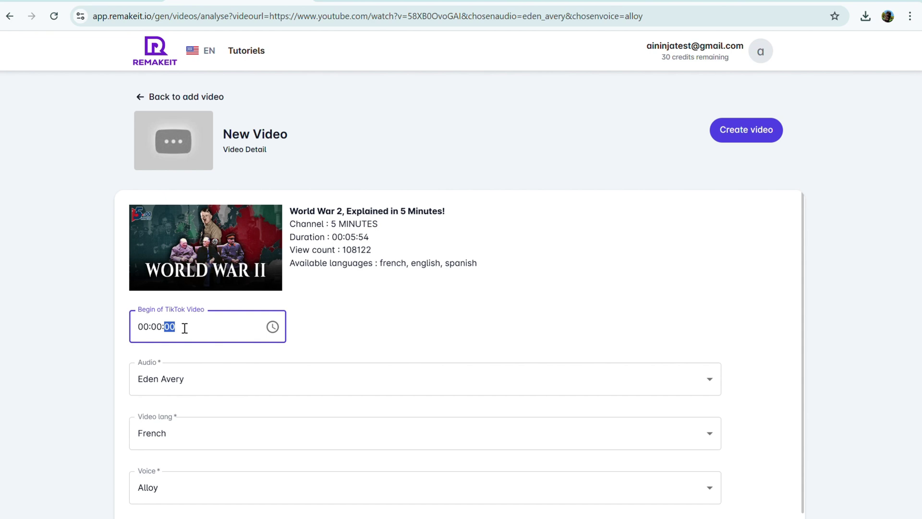
text(3)
Step: Keep French as the video language and create the World War 2 TikTok
click(293, 430)
click(223, 485)
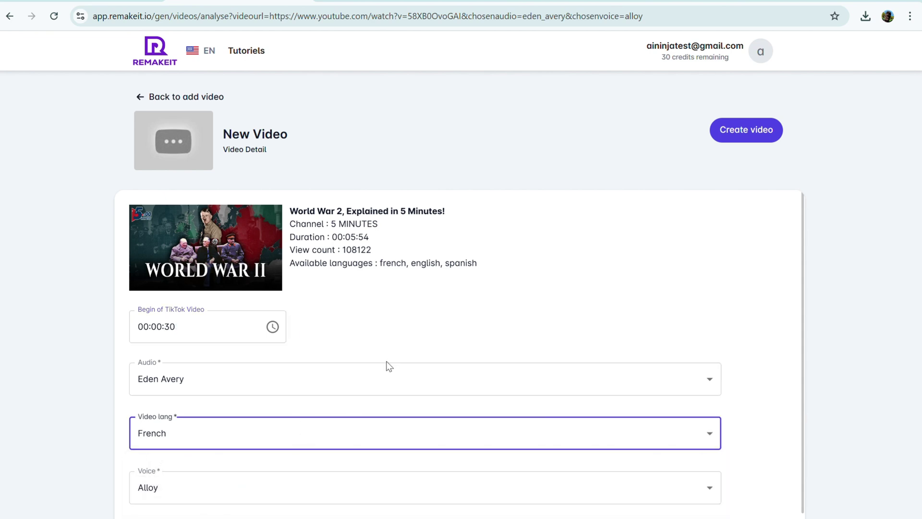
scroll(387, 366, down, 1)
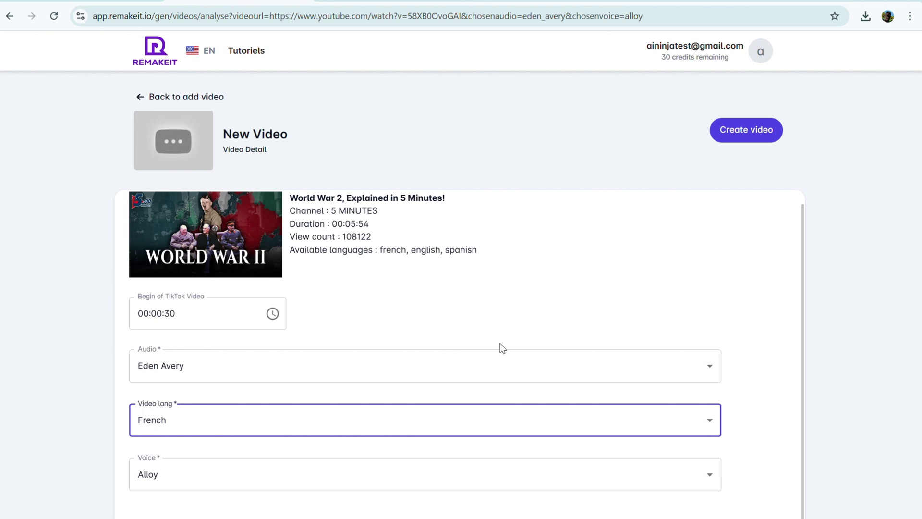
click(745, 129)
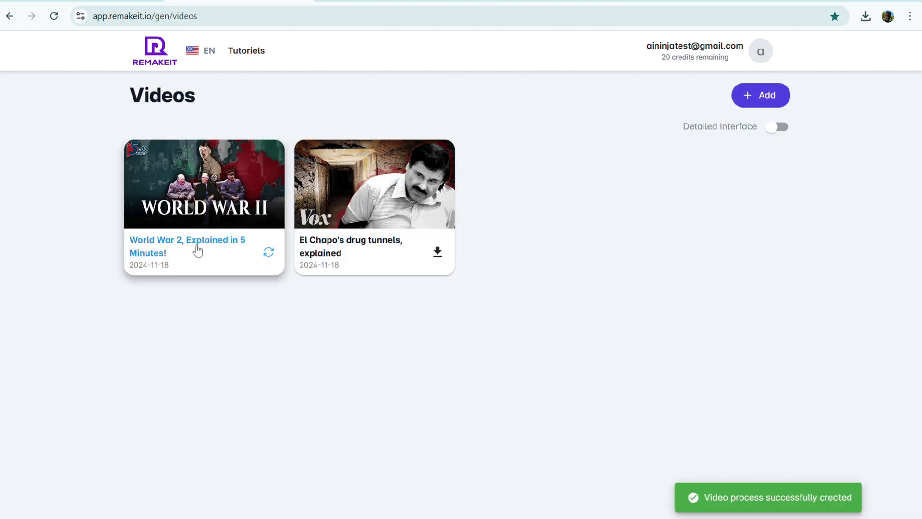
Step: Open the World War 2 video's details and download the finished French TikTok
click(198, 247)
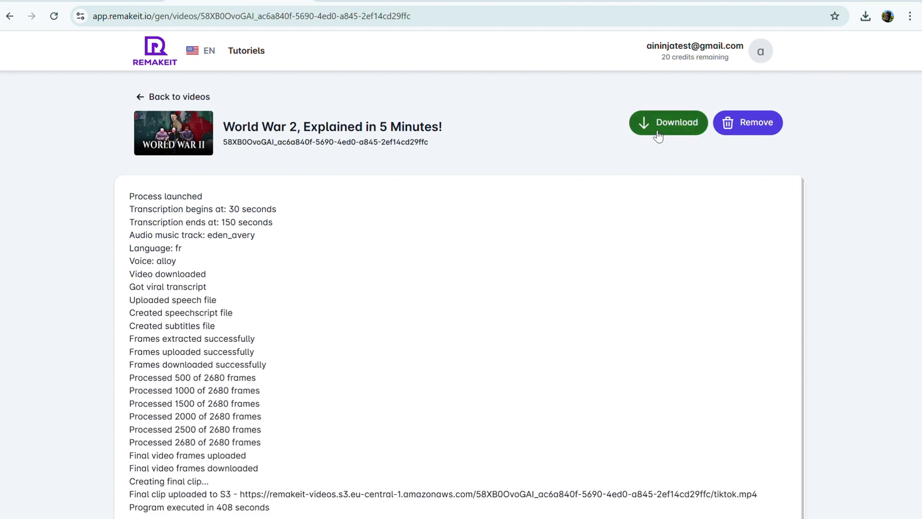
click(657, 136)
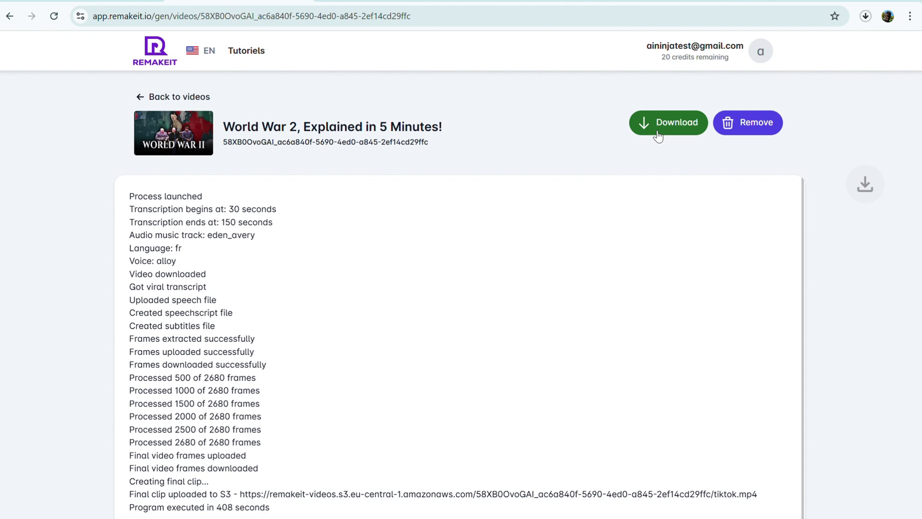